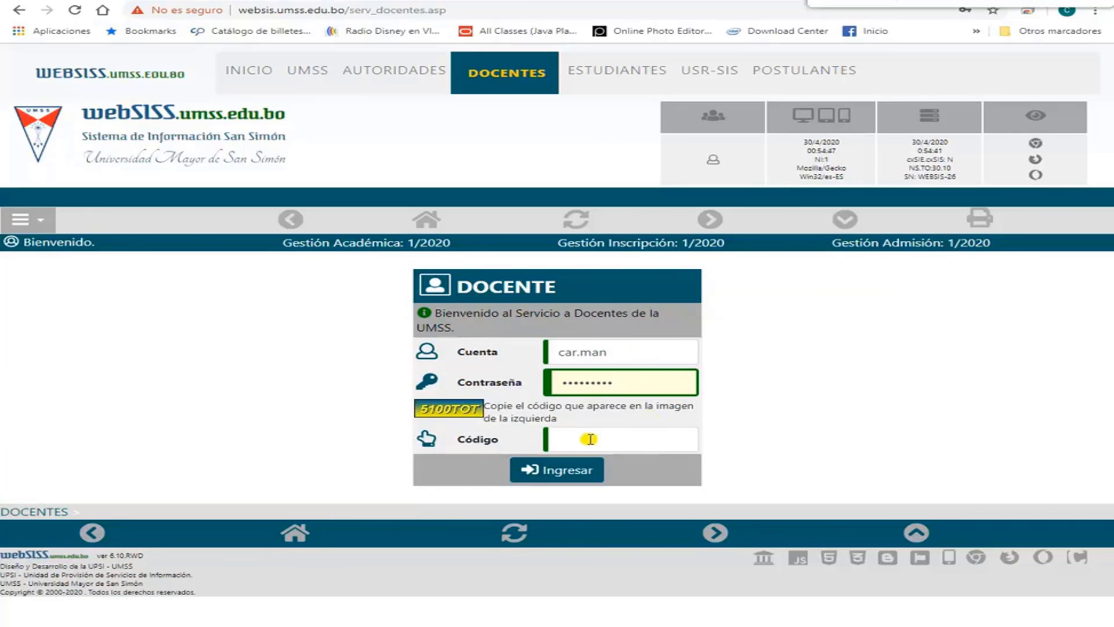
Log in to the Docentes service by entering the displayed security code.
click(591, 437)
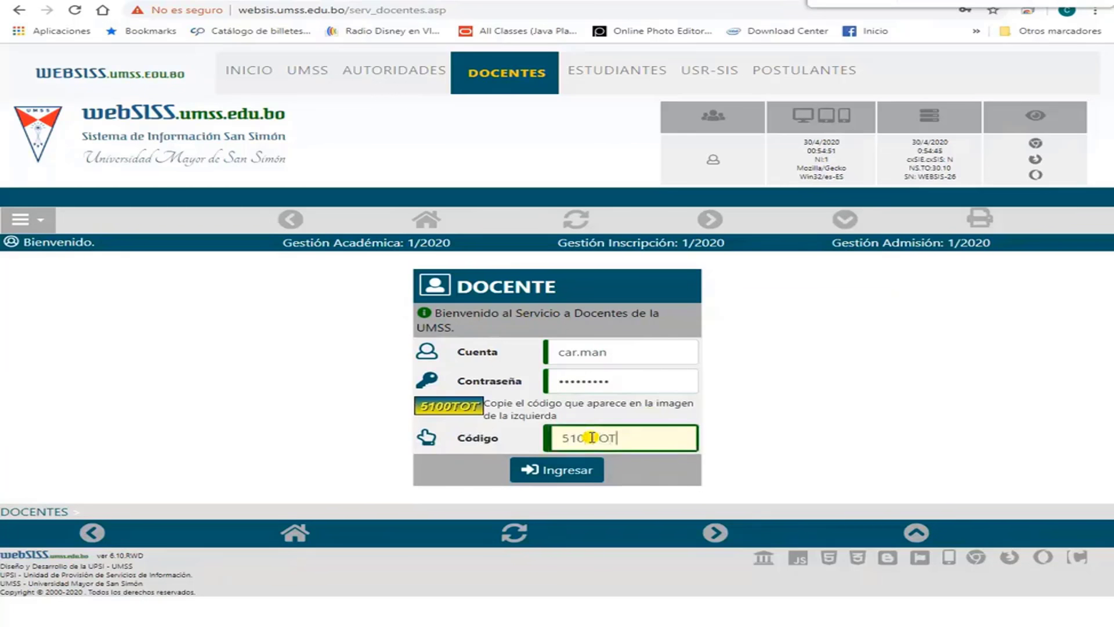
text(5100TOT)
click(578, 470)
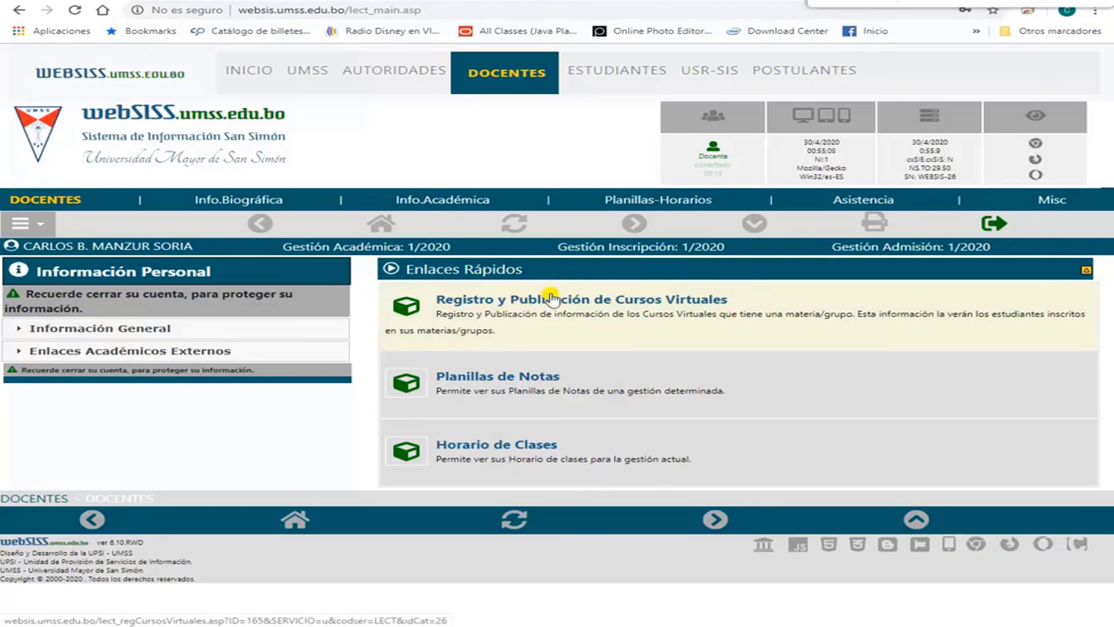
Open Registro y Publicación de Cursos Virtuales, review the 1/2020 courses, and start registering group 1.
click(540, 293)
scroll(405, 394, down, 15)
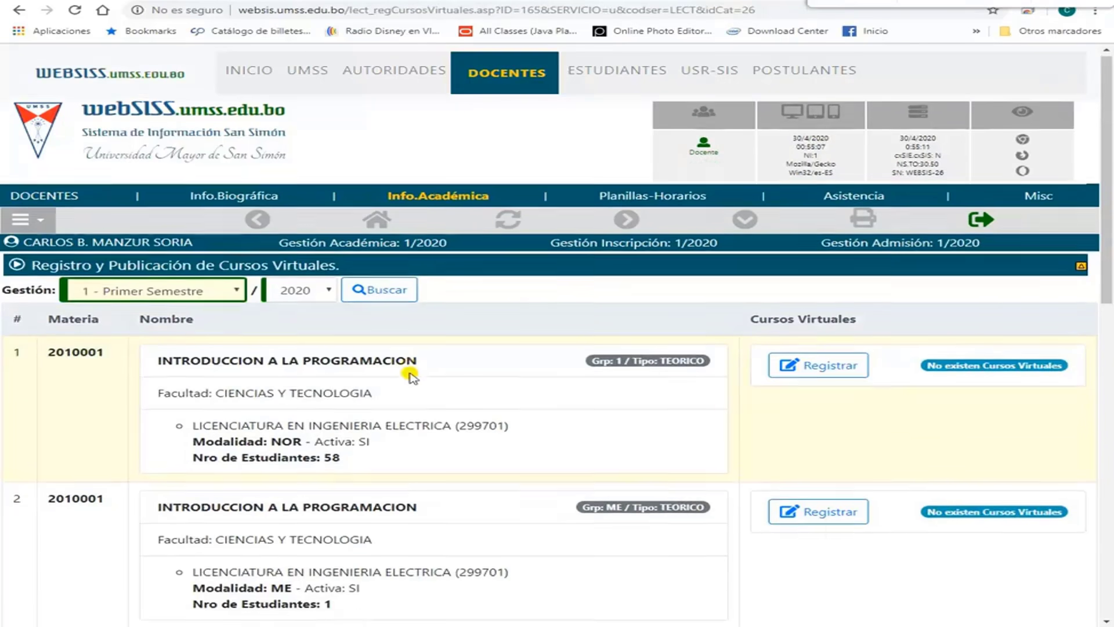
scroll(360, 421, up, 15)
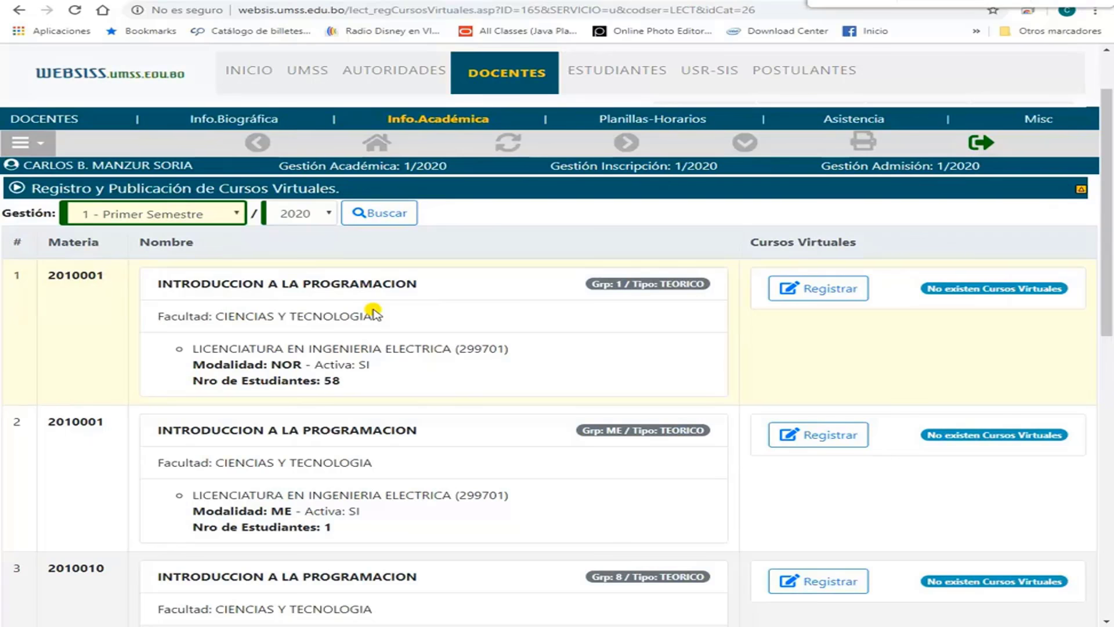
scroll(209, 316, down, 5)
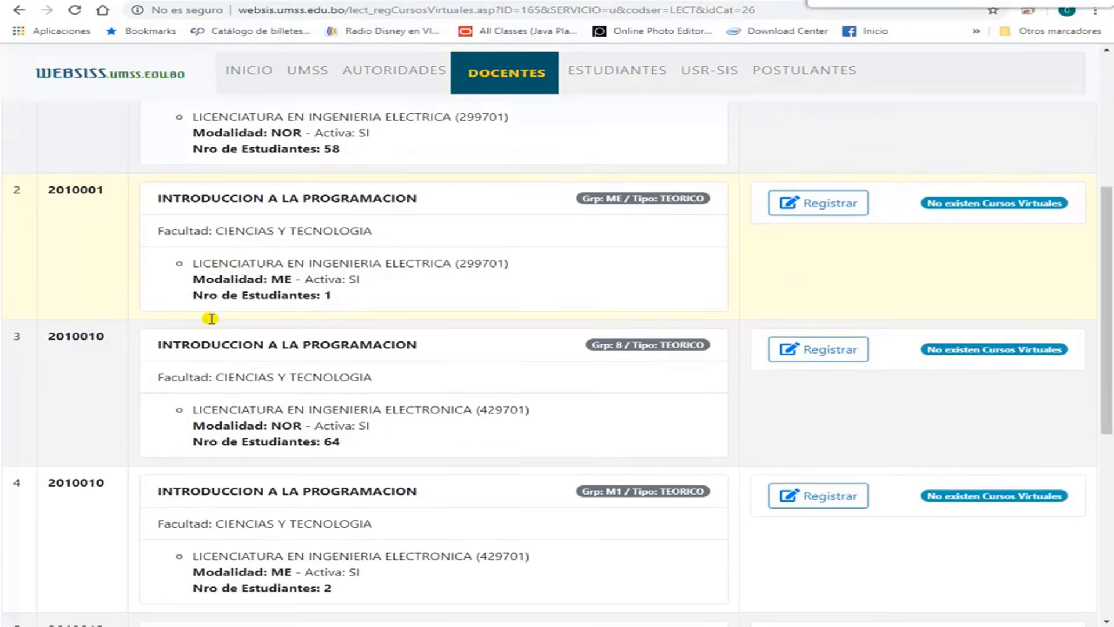
scroll(276, 346, down, 3)
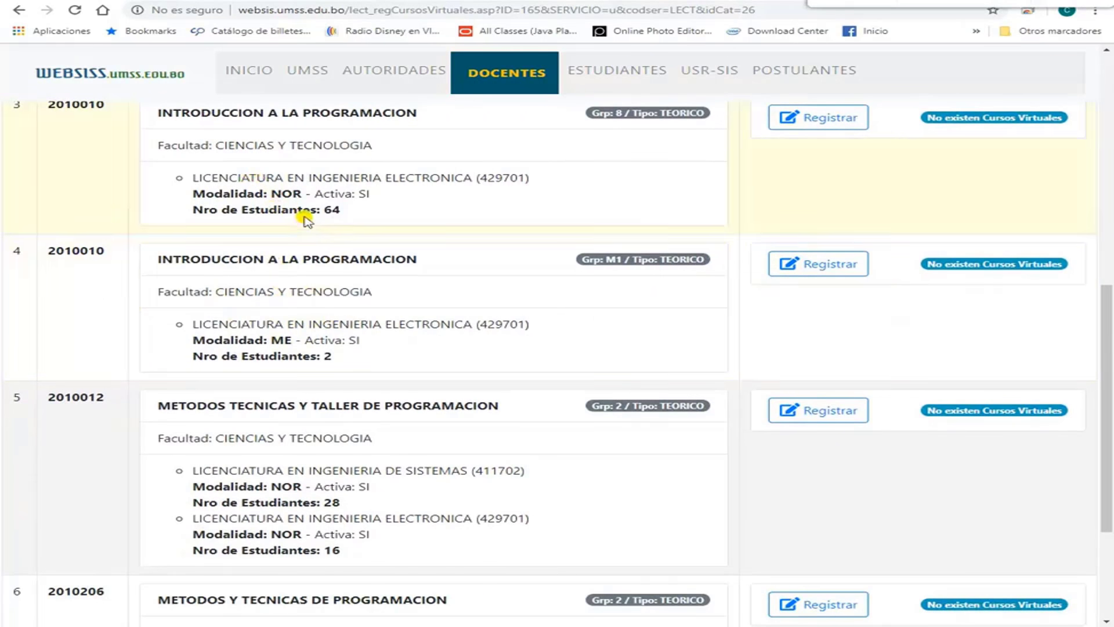
scroll(342, 348, up, 8)
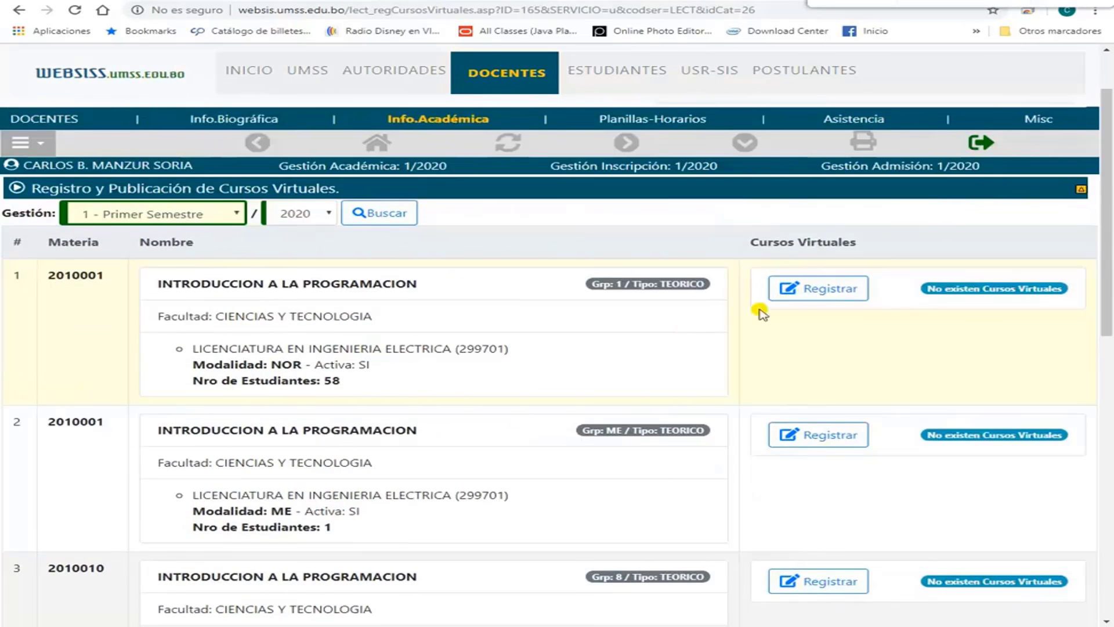
click(840, 296)
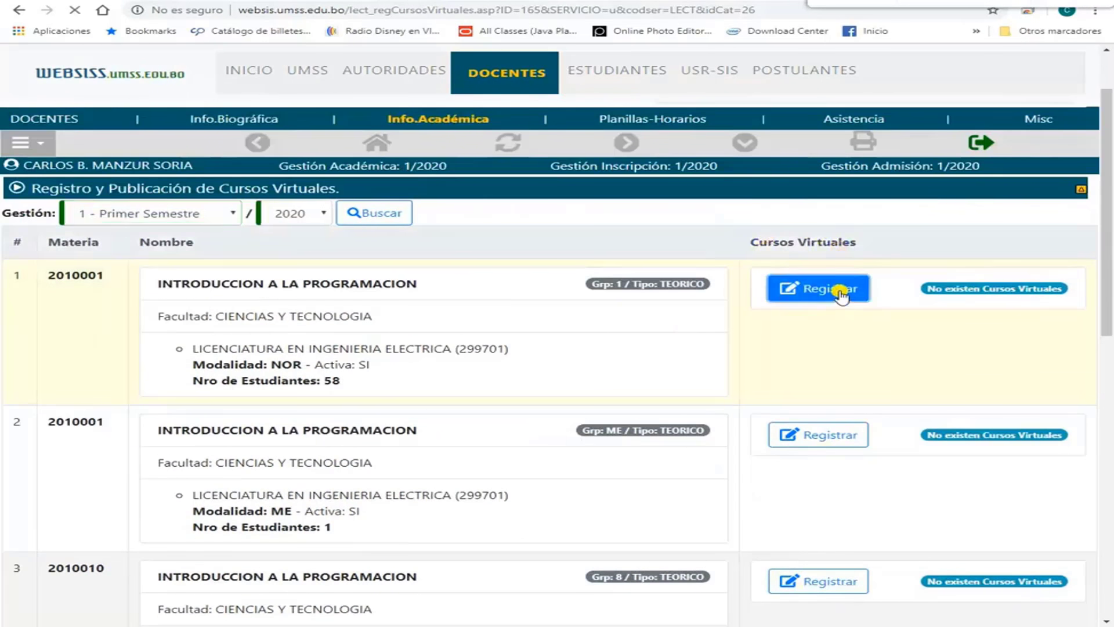
Keep Tipo as Docencia and set Plataforma to Classroom, then go to Google Classroom.
scroll(325, 377, down, 3)
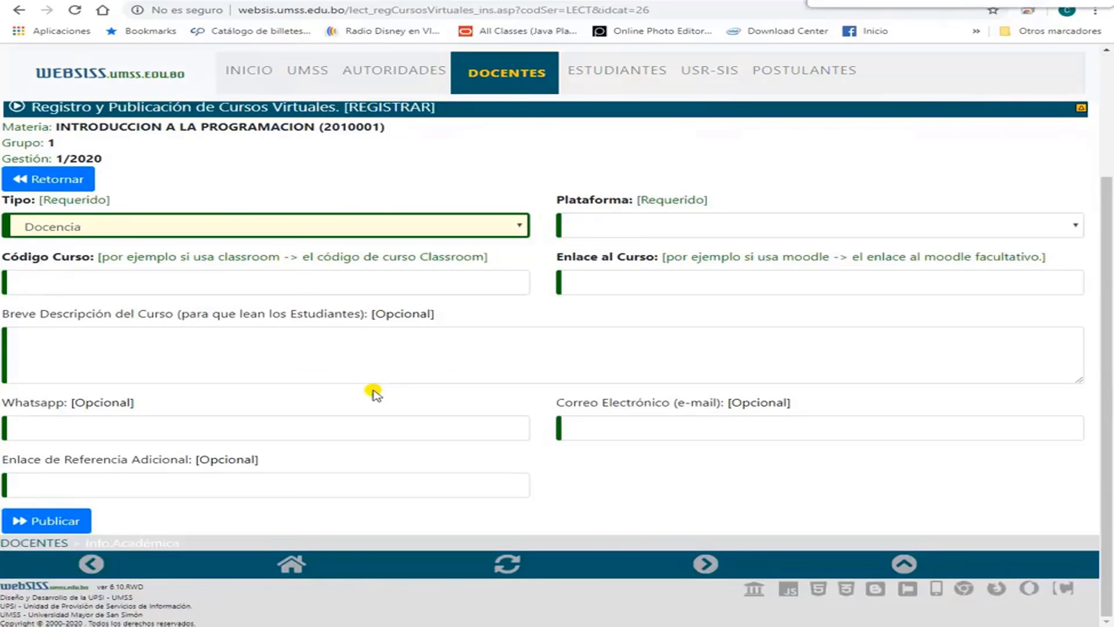
click(494, 230)
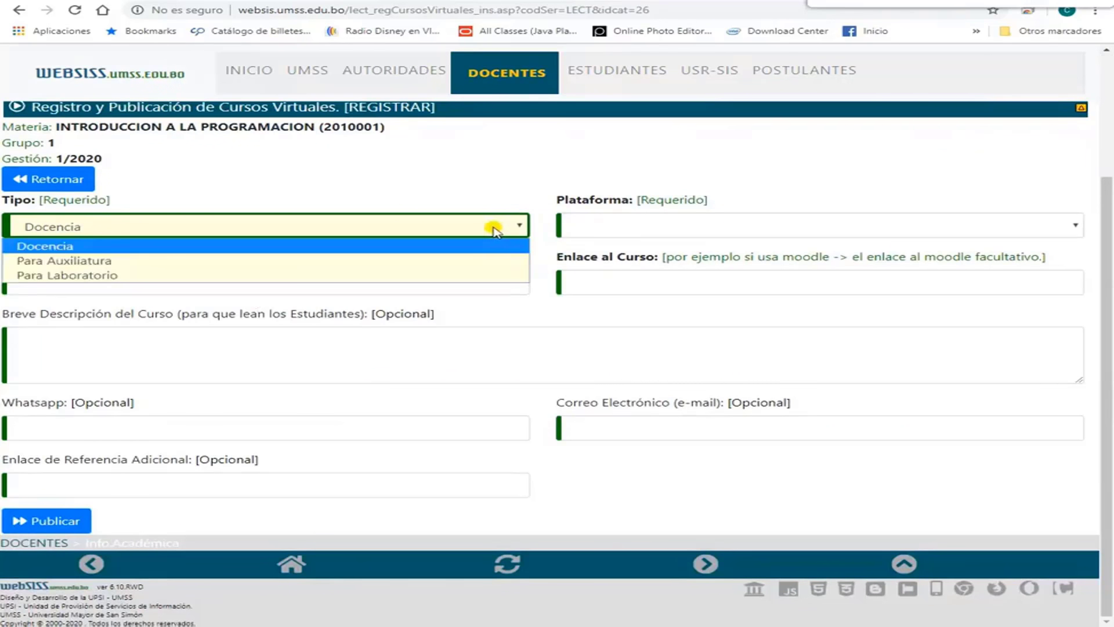
click(277, 231)
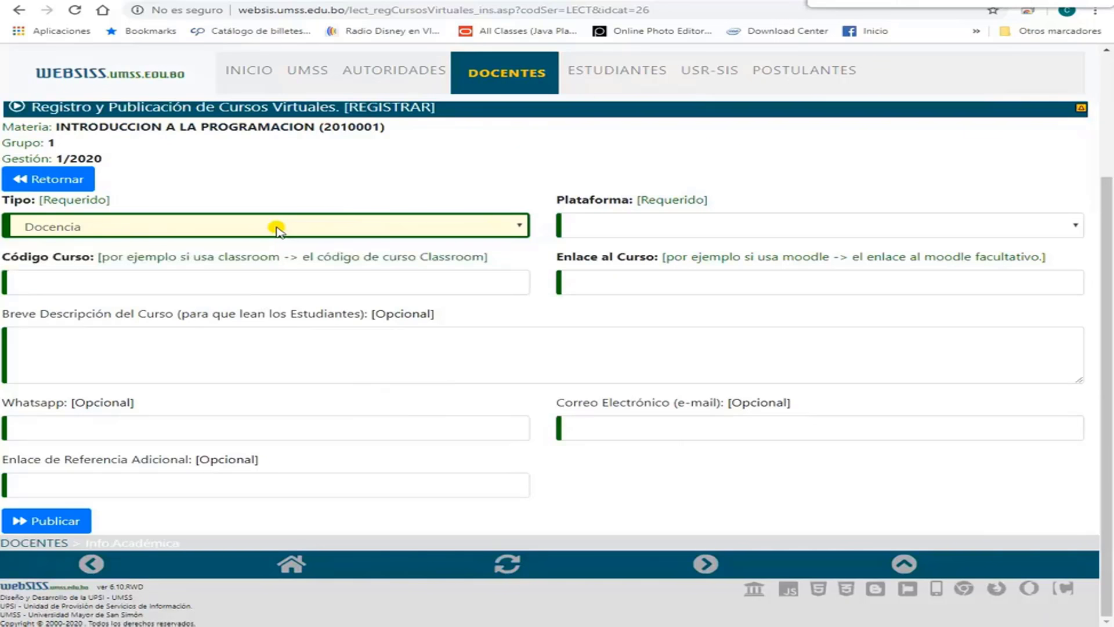
click(629, 229)
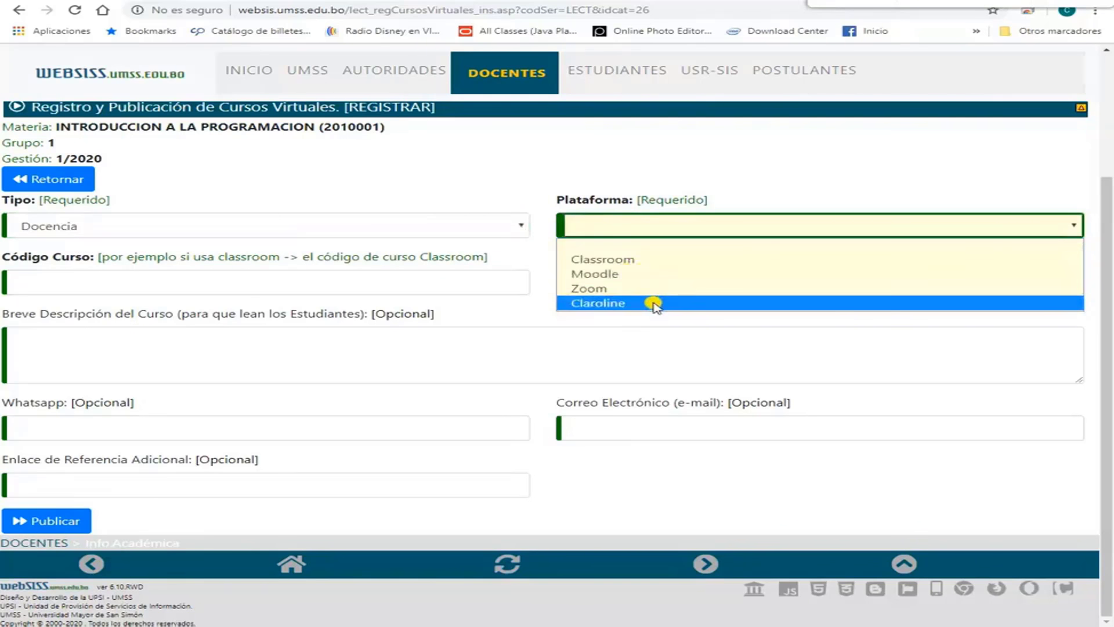
click(655, 259)
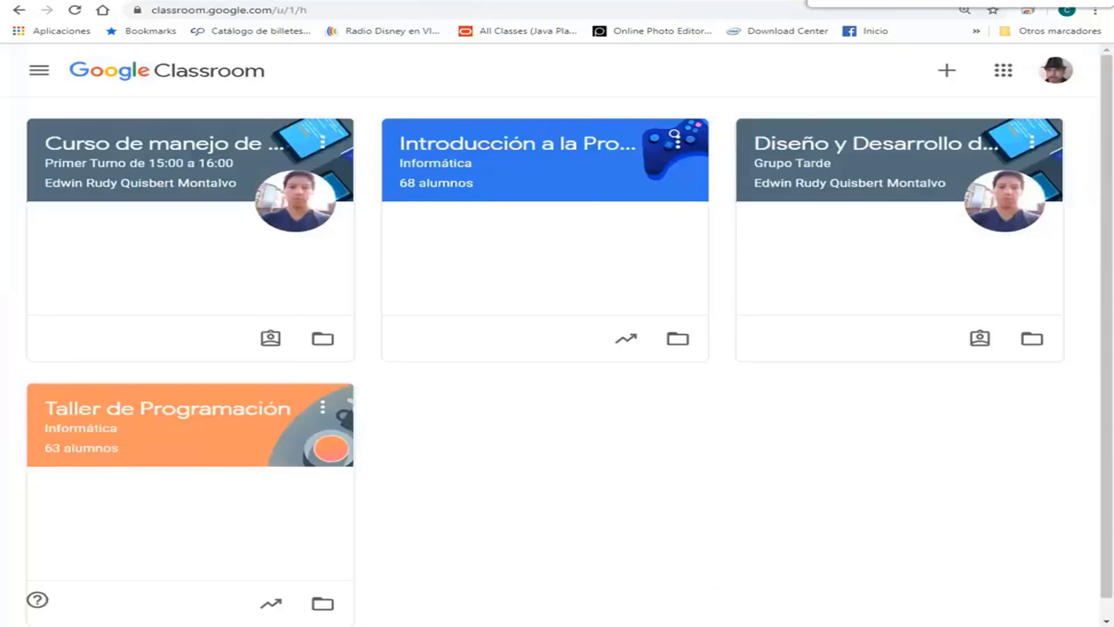
click(474, 2)
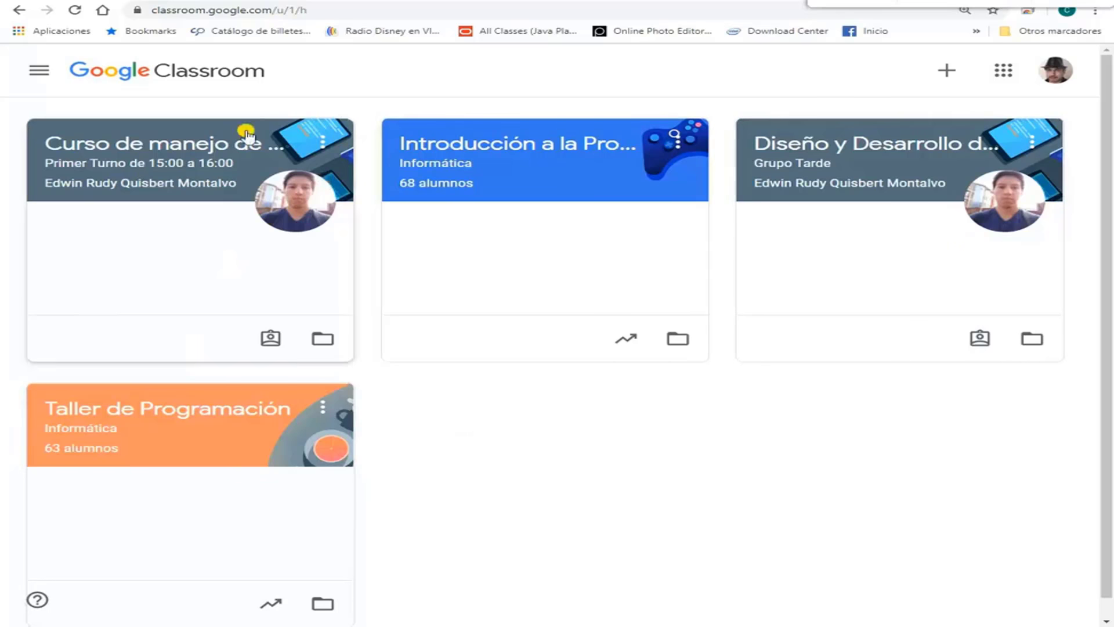
Copy the Introducción a la Programación class code from Classroom and return to Código Curso.
click(37, 71)
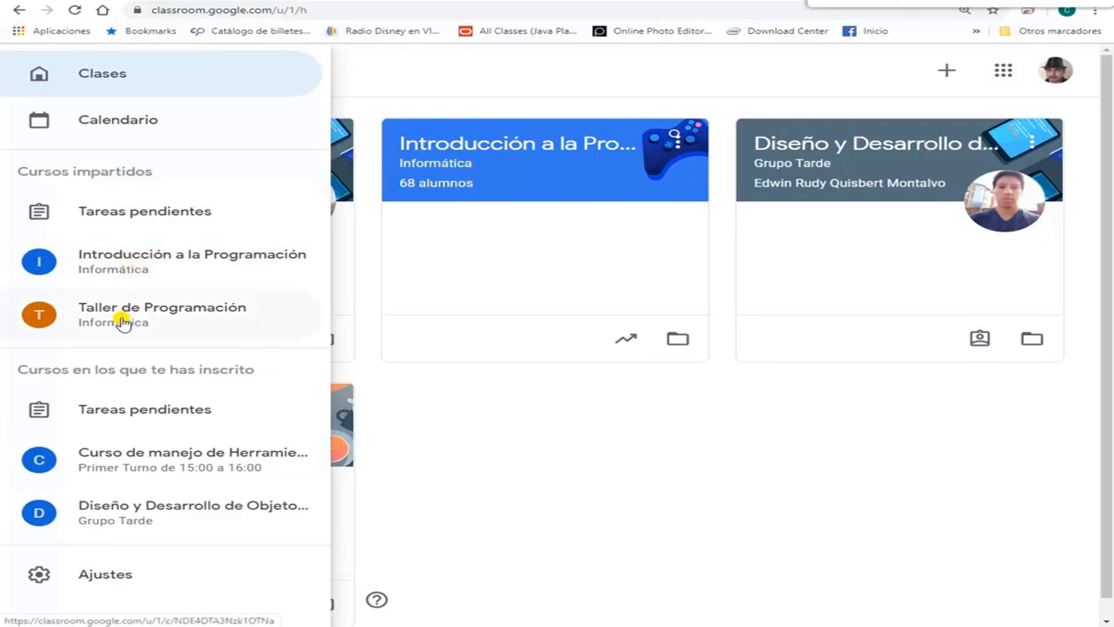
click(141, 258)
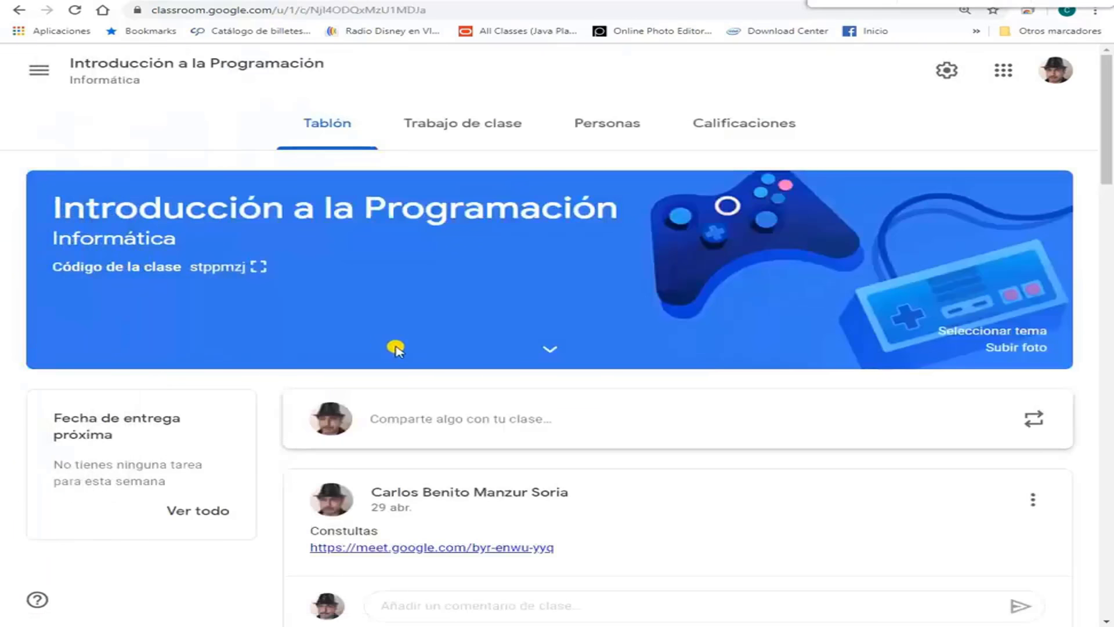
click(259, 267)
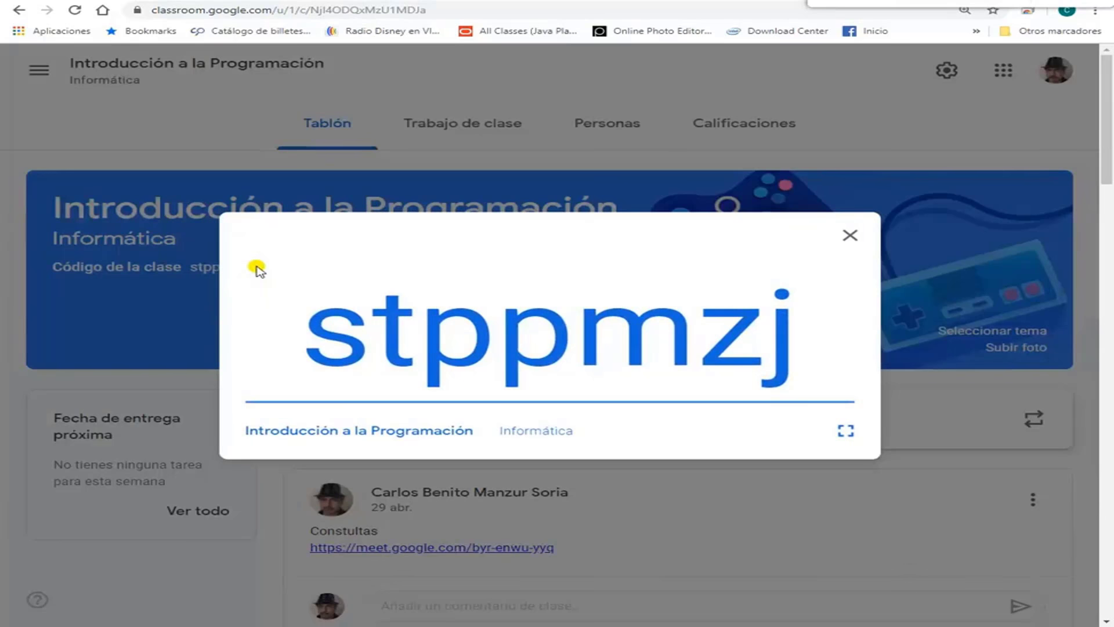
drag(798, 332, 327, 339)
right_click(538, 317)
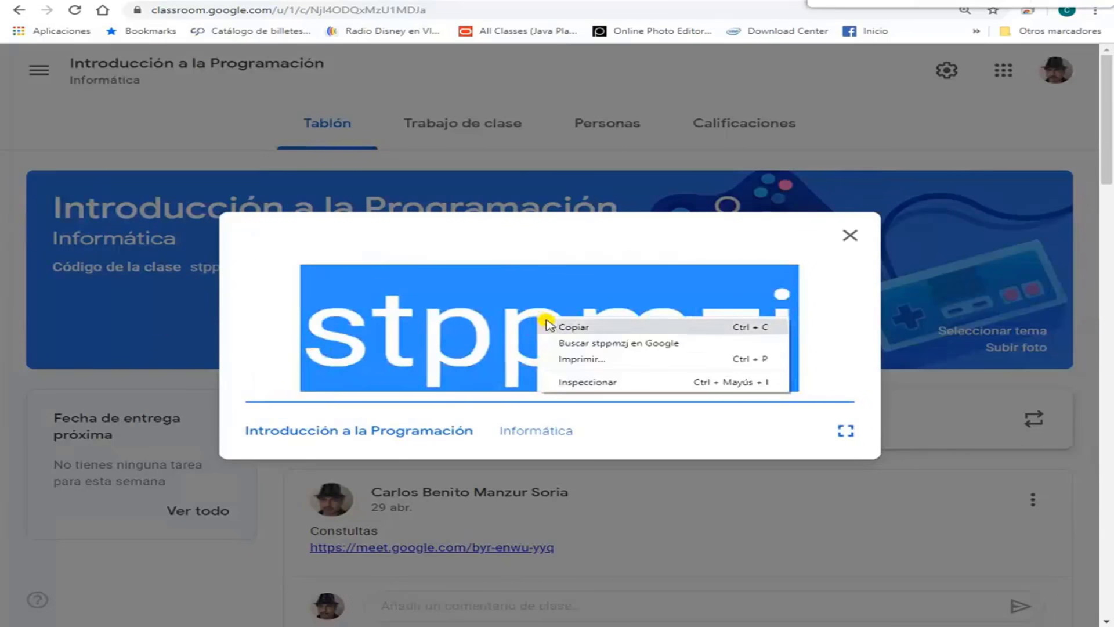
click(568, 324)
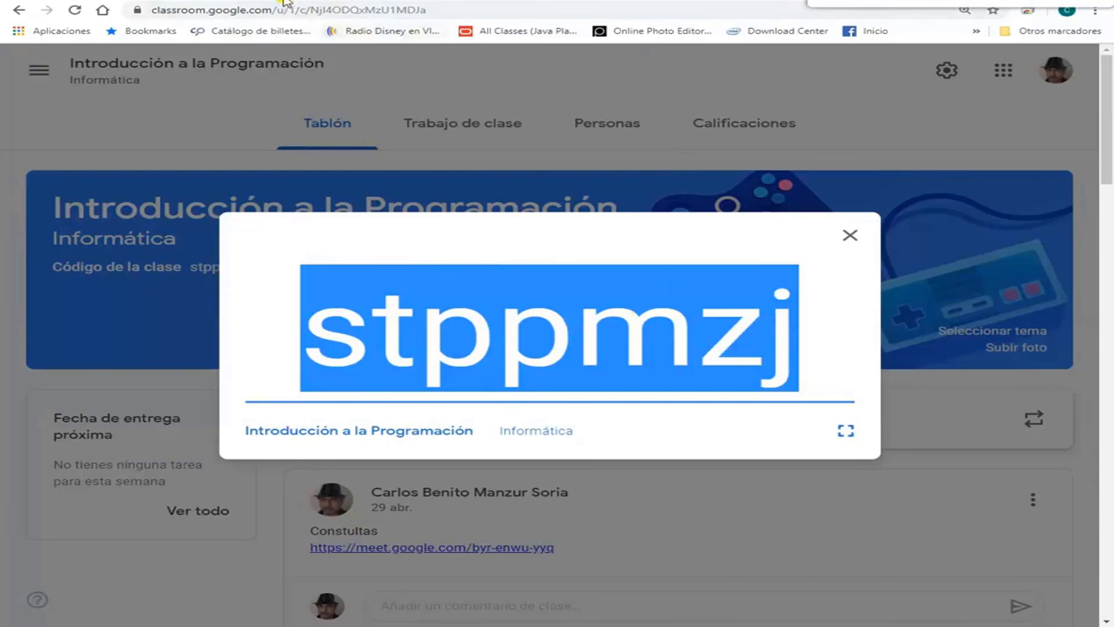
click(286, 1)
click(93, 281)
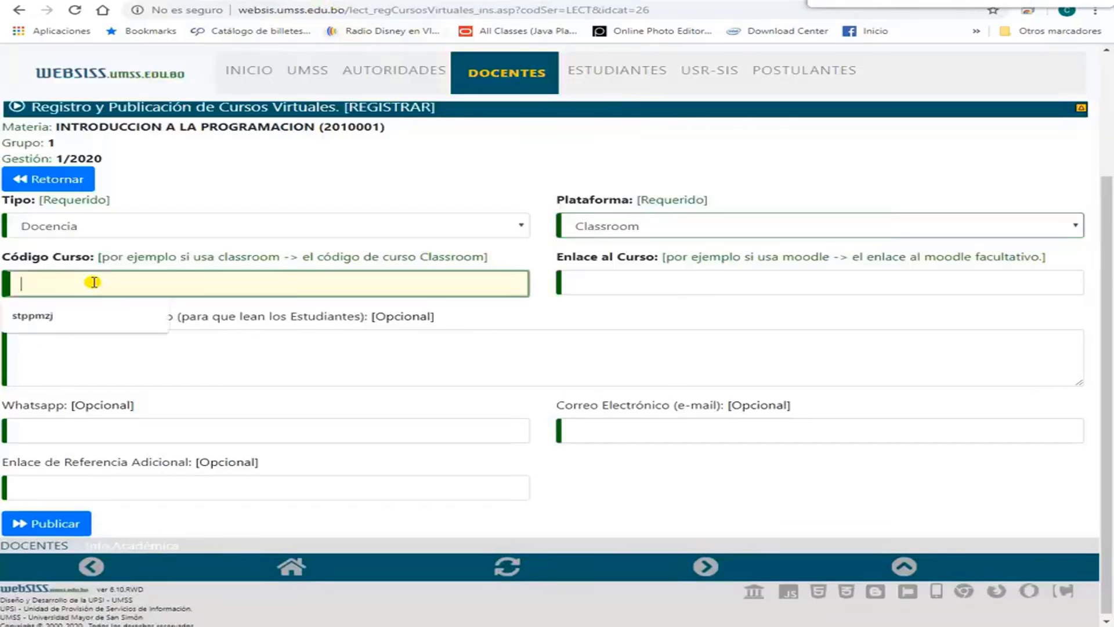
right_click(93, 281)
click(152, 387)
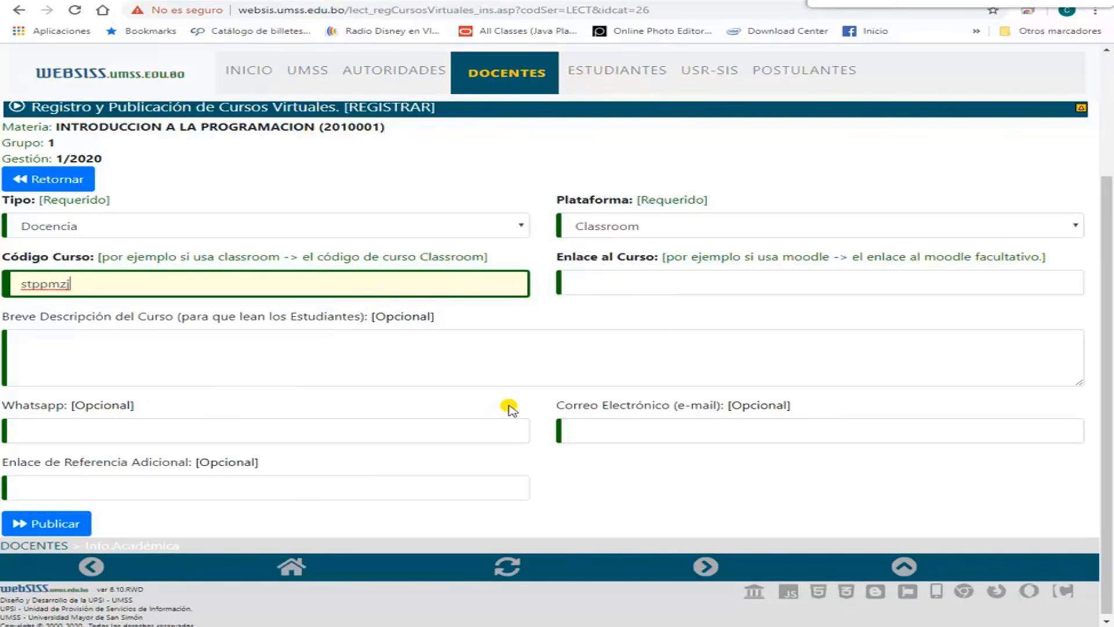
click(347, 352)
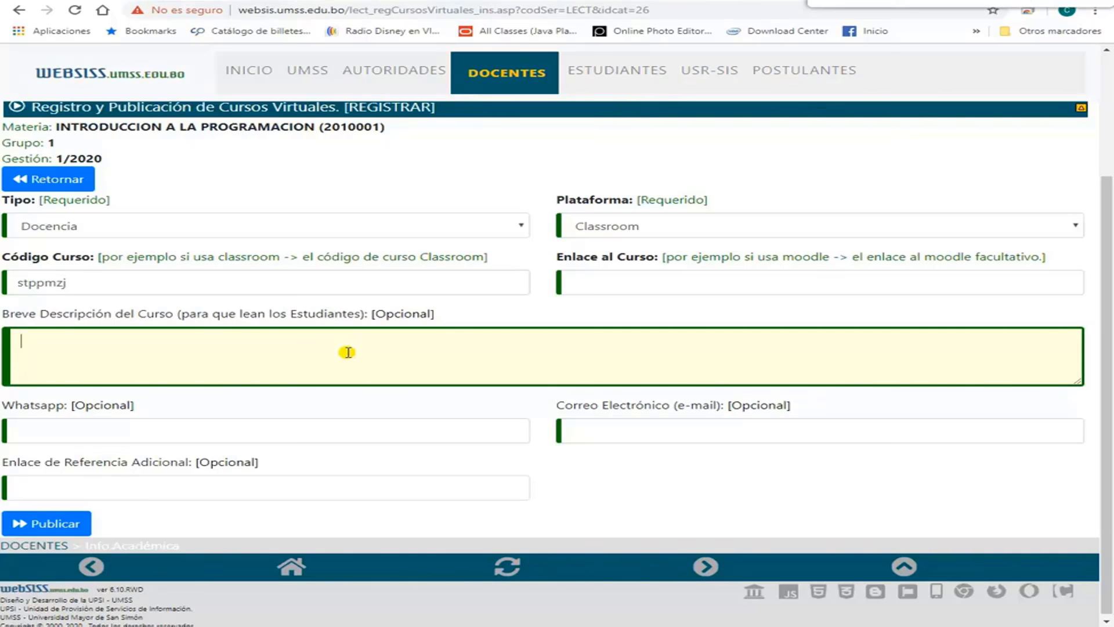
click(282, 433)
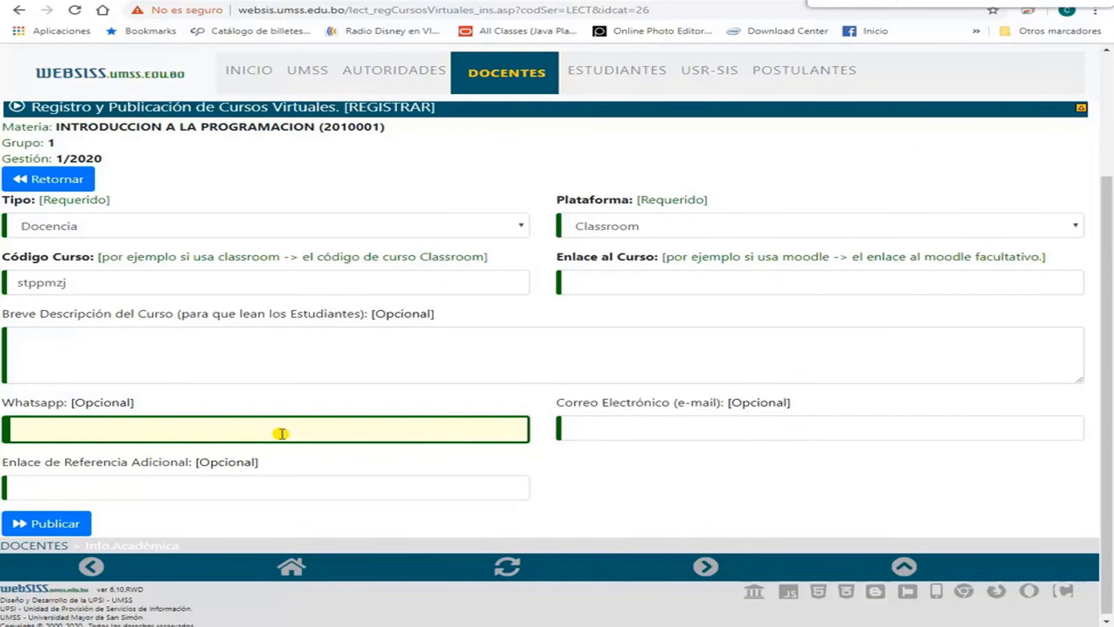
click(636, 420)
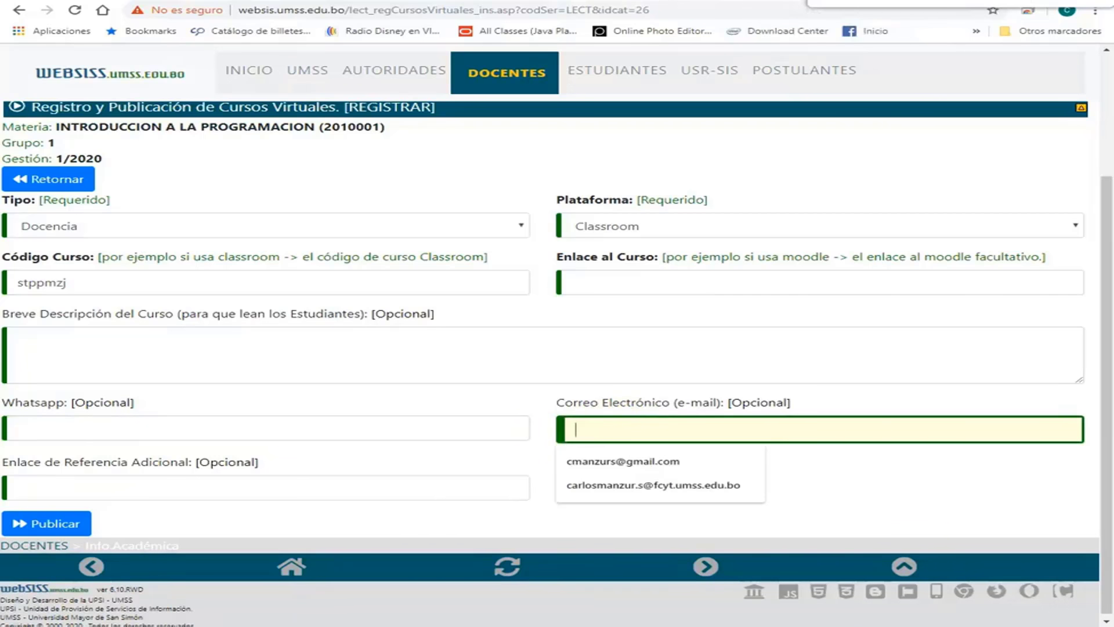
Copy the university e-mail address from the Gmail account panel and return to the e-mail field.
click(841, 26)
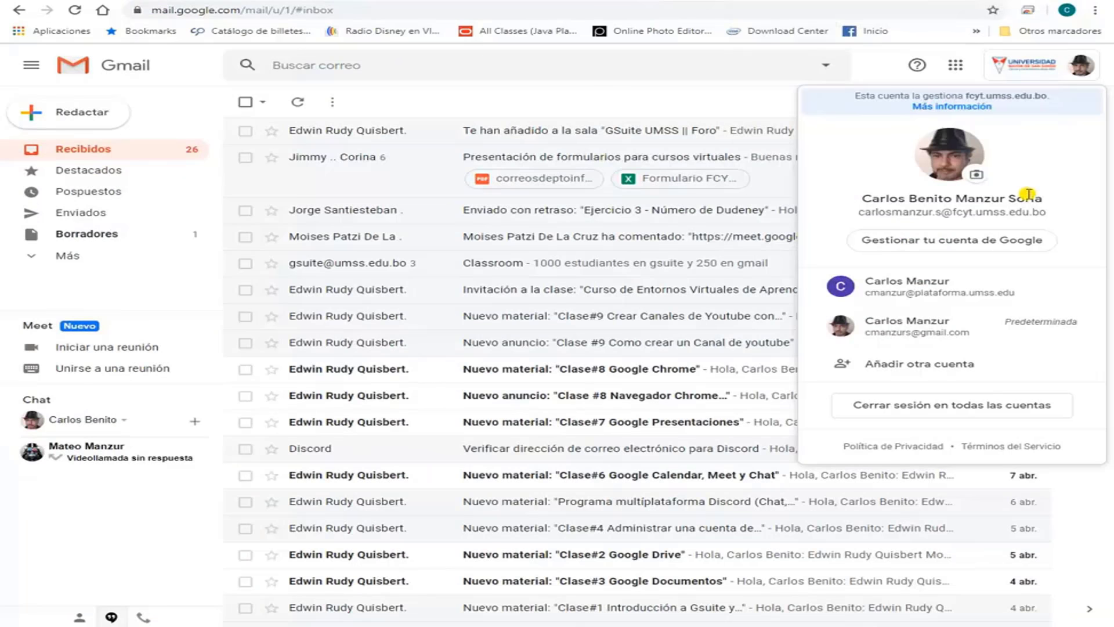
drag(1051, 212, 854, 213)
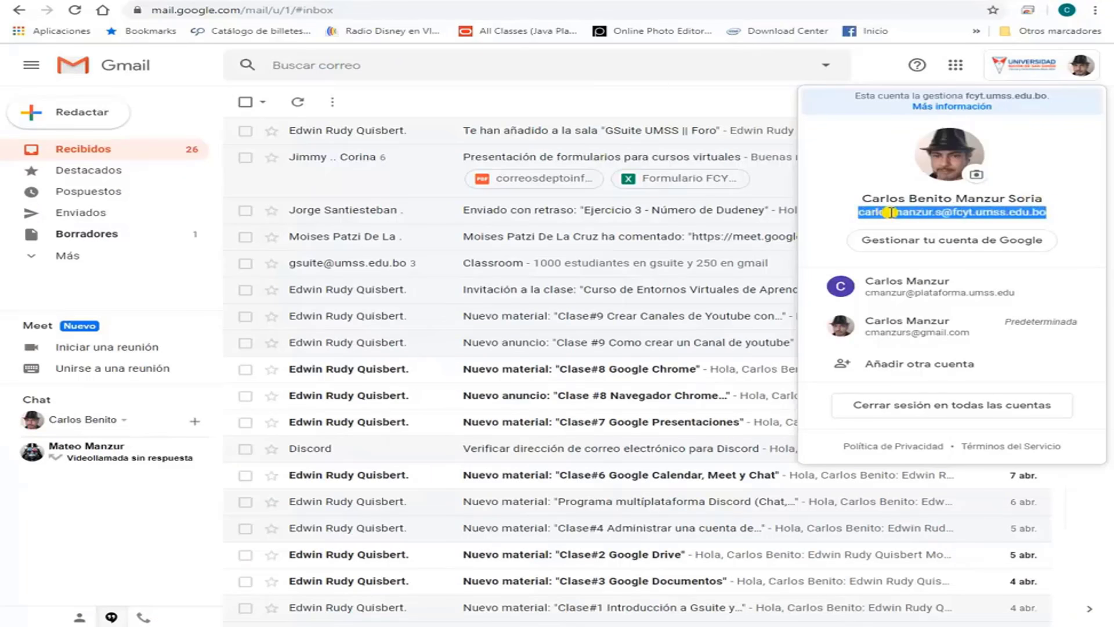
right_click(891, 212)
click(815, 225)
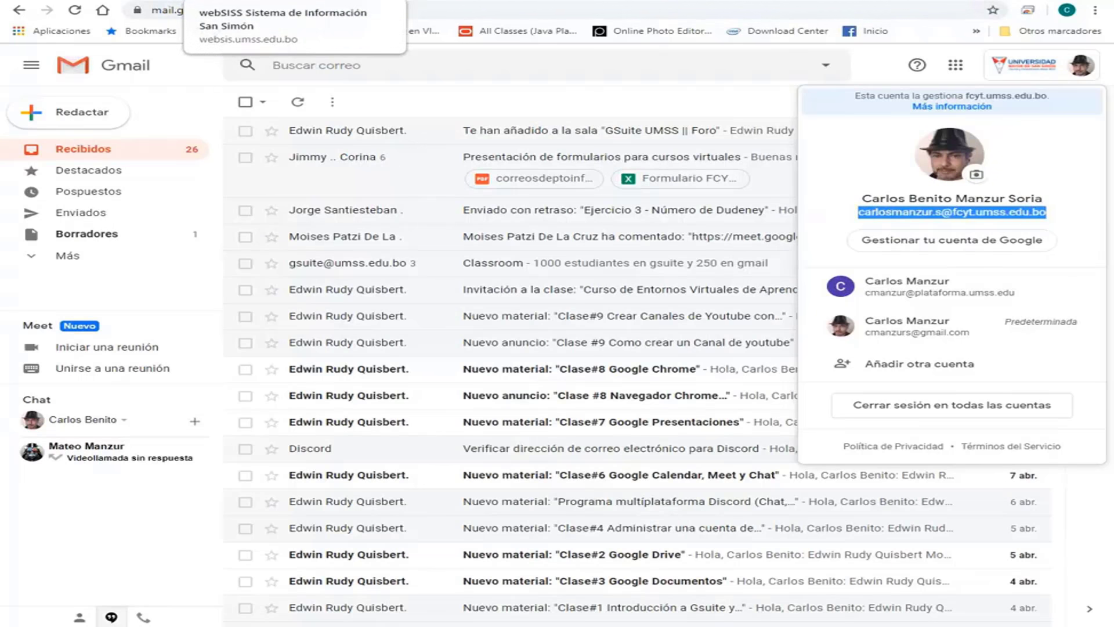
click(244, 2)
click(618, 432)
right_click(618, 433)
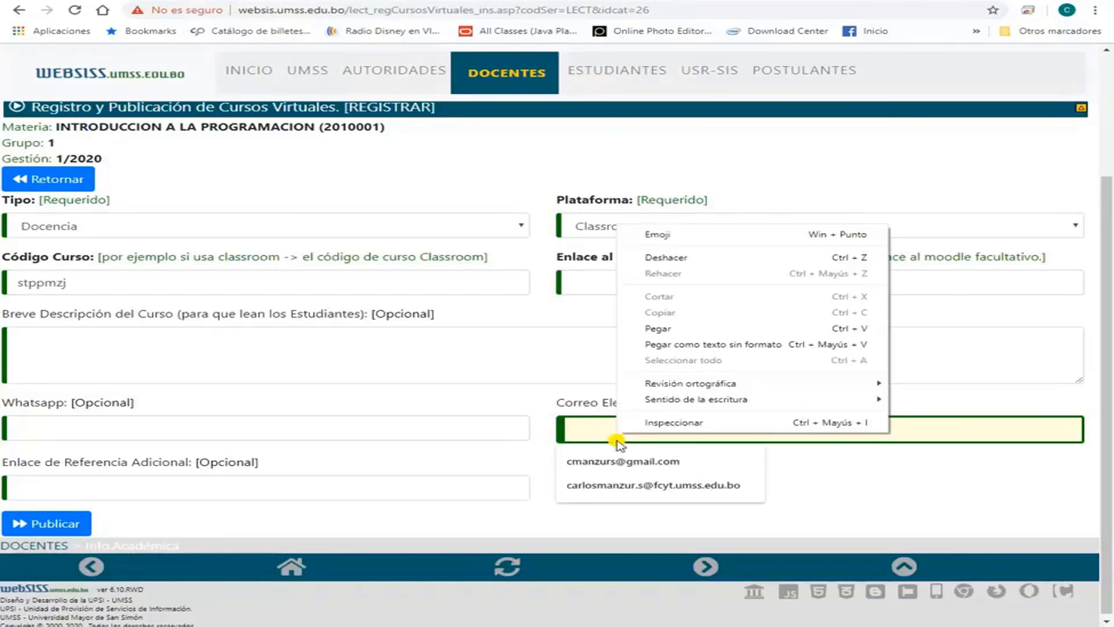
Fill Correo Electrónico with the university address and copy the Facebook group's title.
click(622, 482)
click(622, 483)
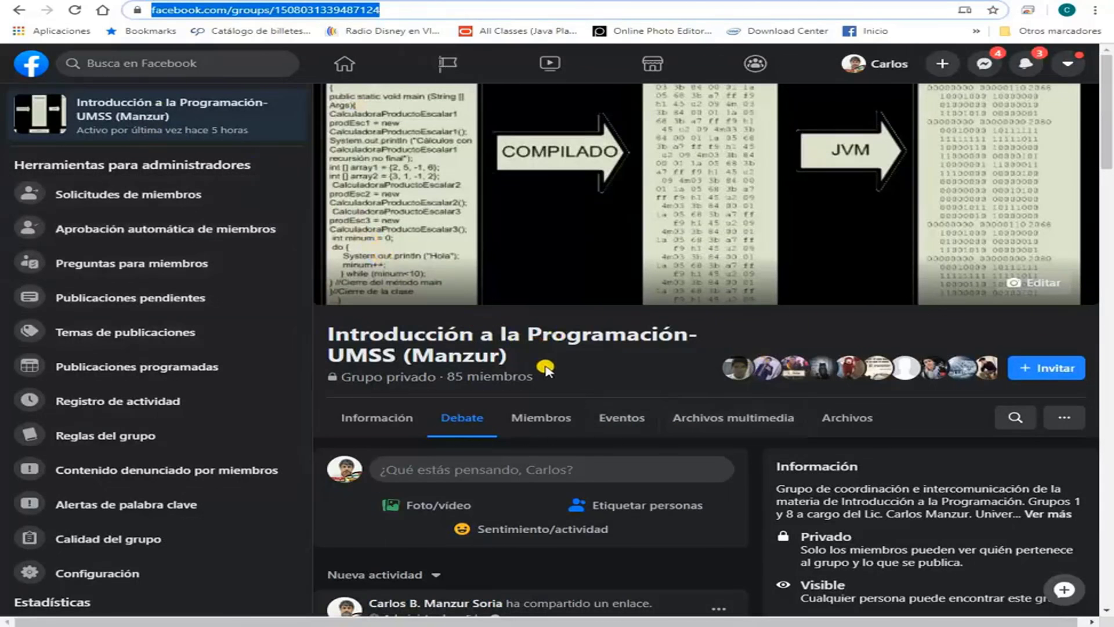
drag(528, 365, 330, 339)
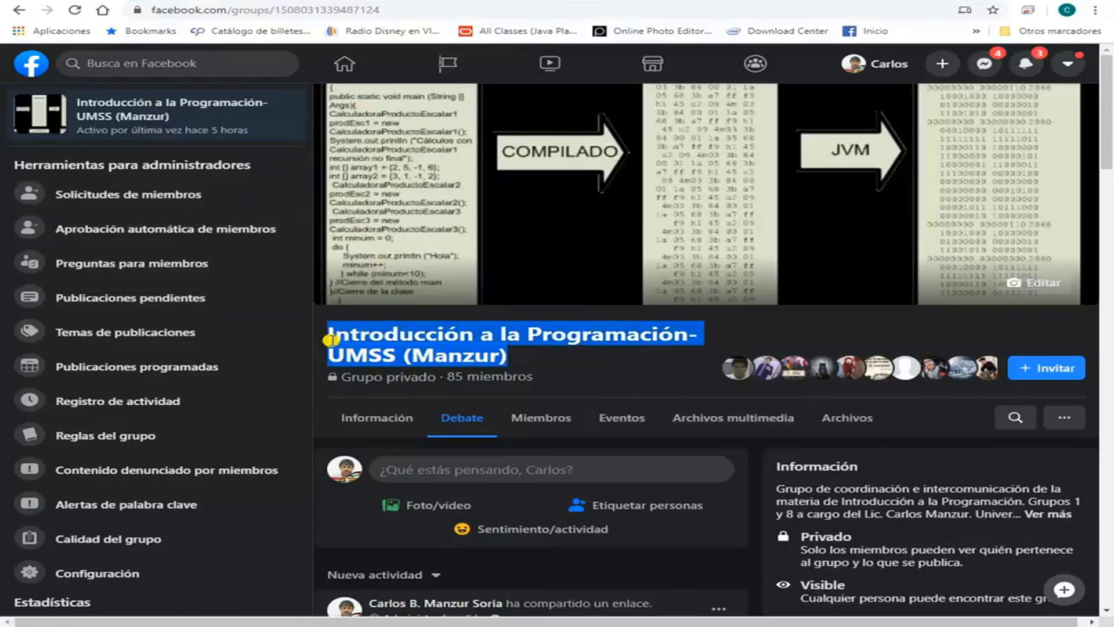
right_click(355, 335)
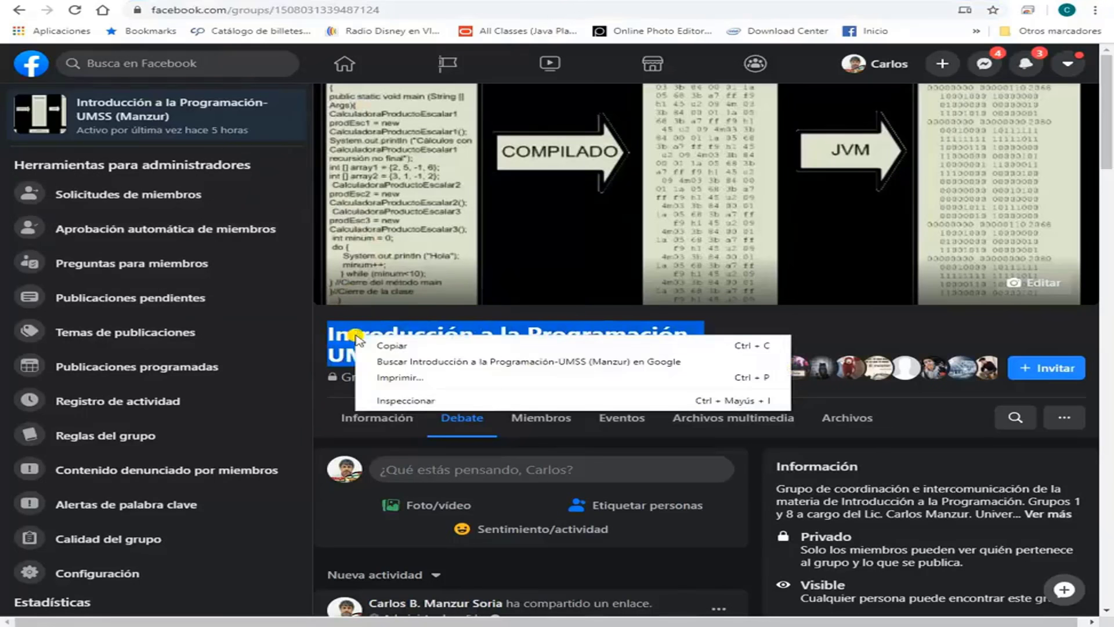
click(393, 347)
key(ctrl+Tab)
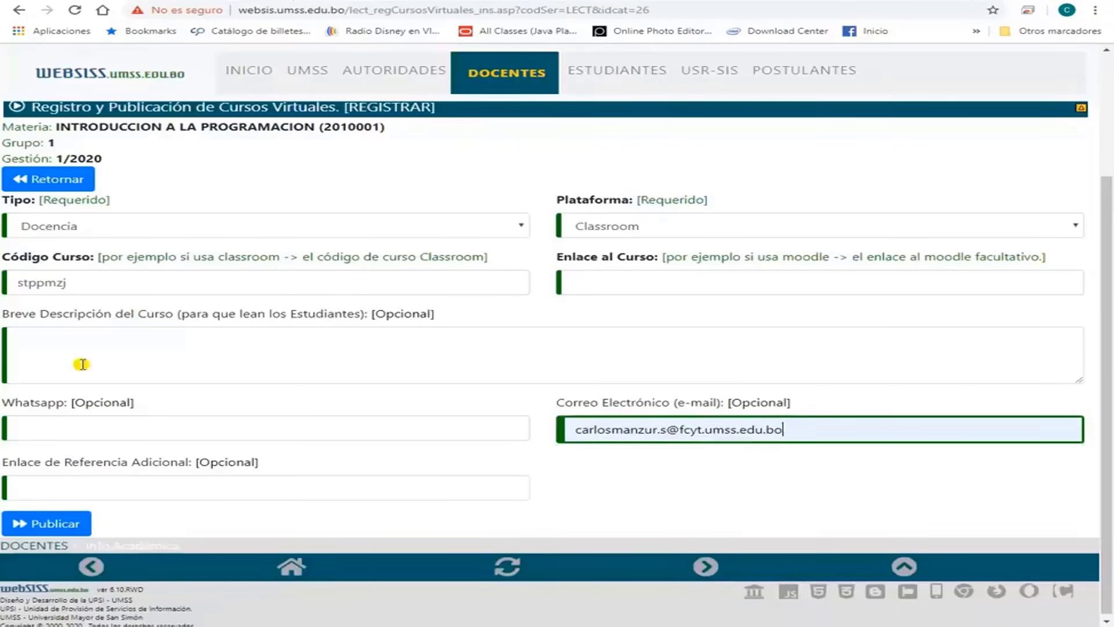
Set Breve Descripción to the Facebook group title followed by 'mediante facebook'.
right_click(51, 355)
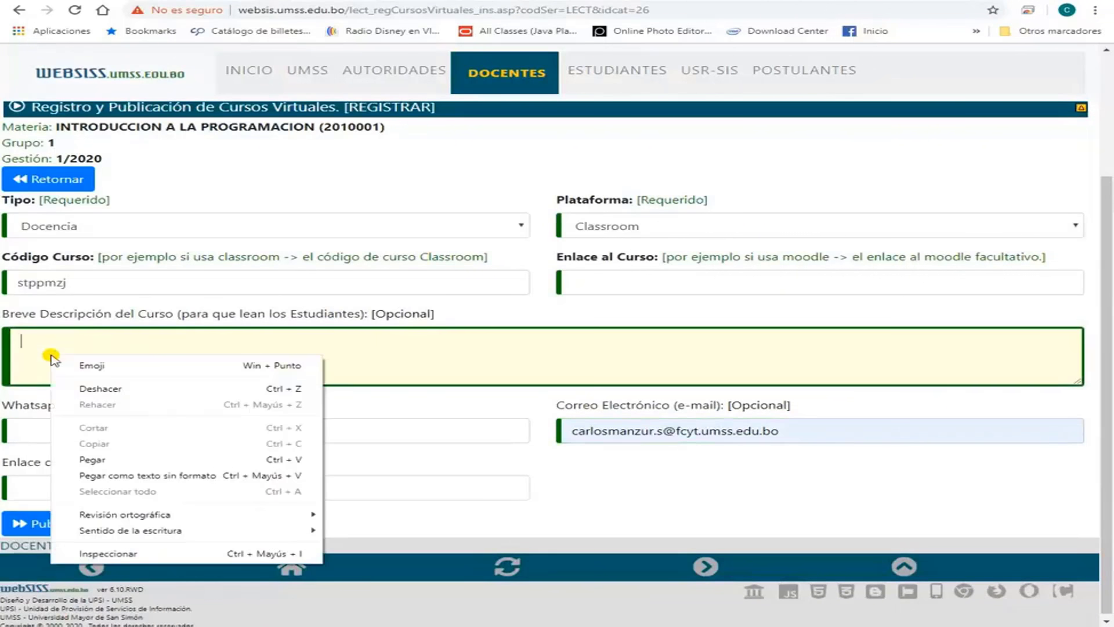
click(113, 459)
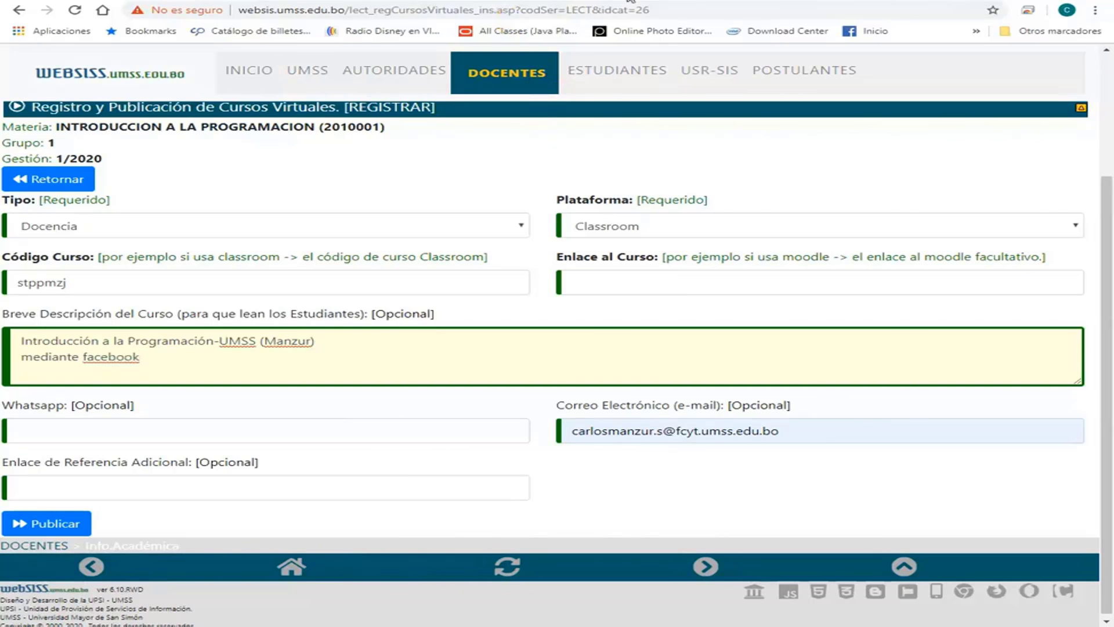
key(ctrl+Tab)
Add the Facebook group's URL as Enlace de Referencia Adicional and publish the course.
drag(380, 9, 151, 12)
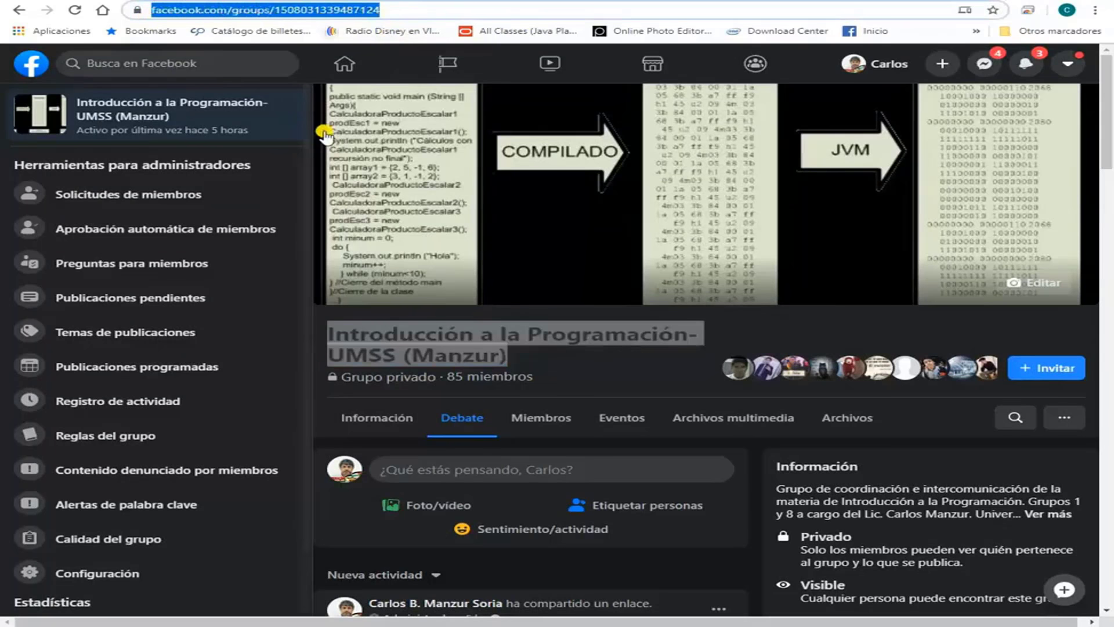
key(ctrl+Tab)
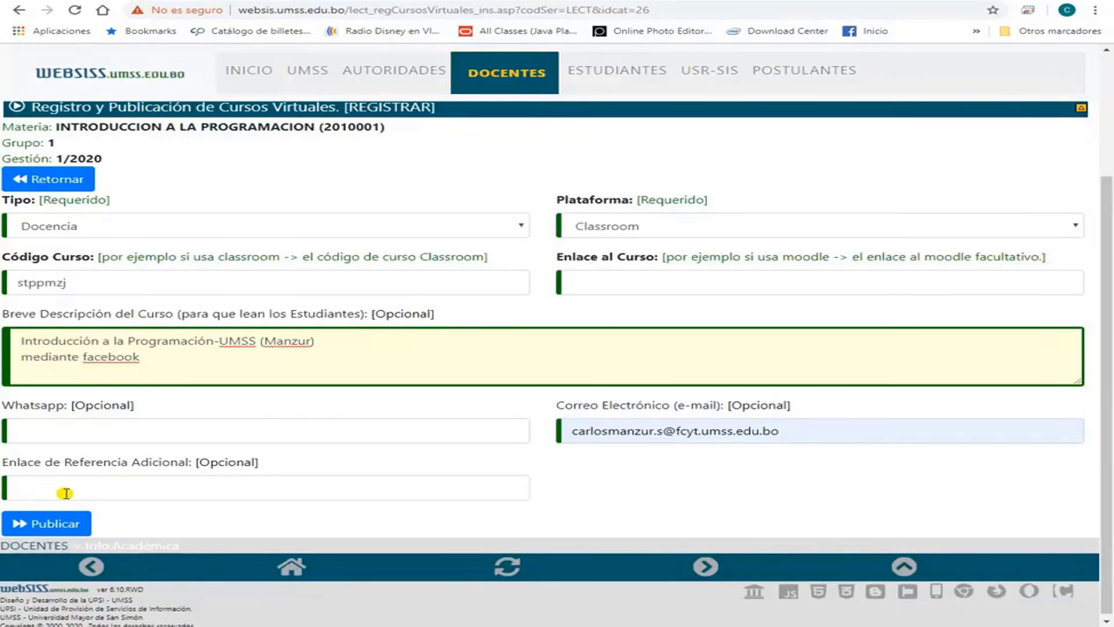
click(65, 494)
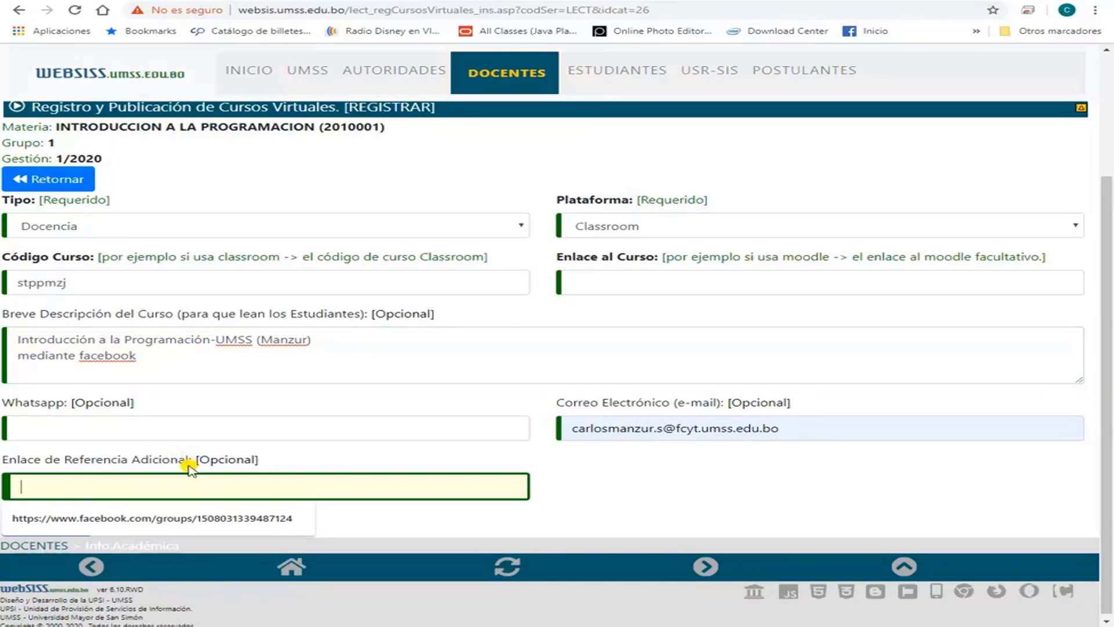
key(ctrl+v)
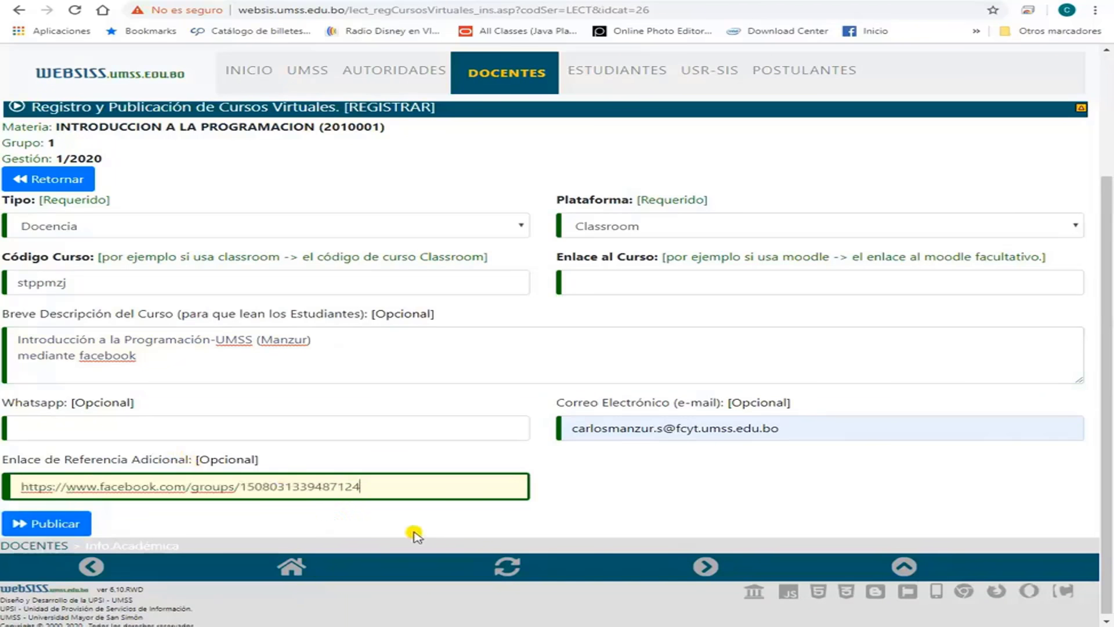
click(46, 524)
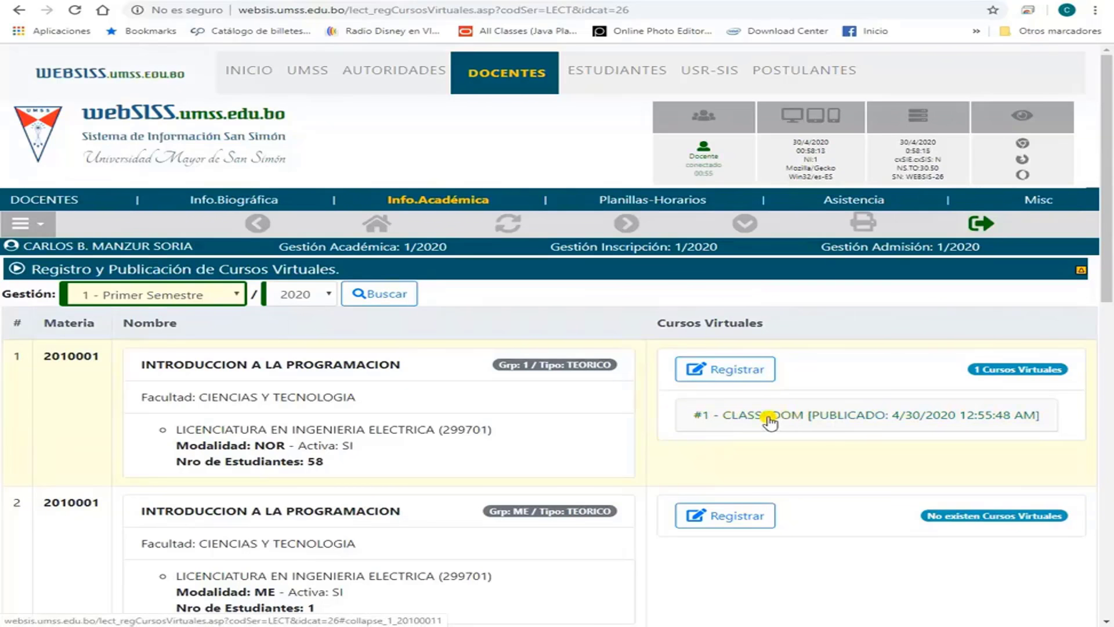
Review the #1 - CLASSROOM details, then edit and re-save the record without changes.
click(769, 421)
scroll(806, 430, down, 2)
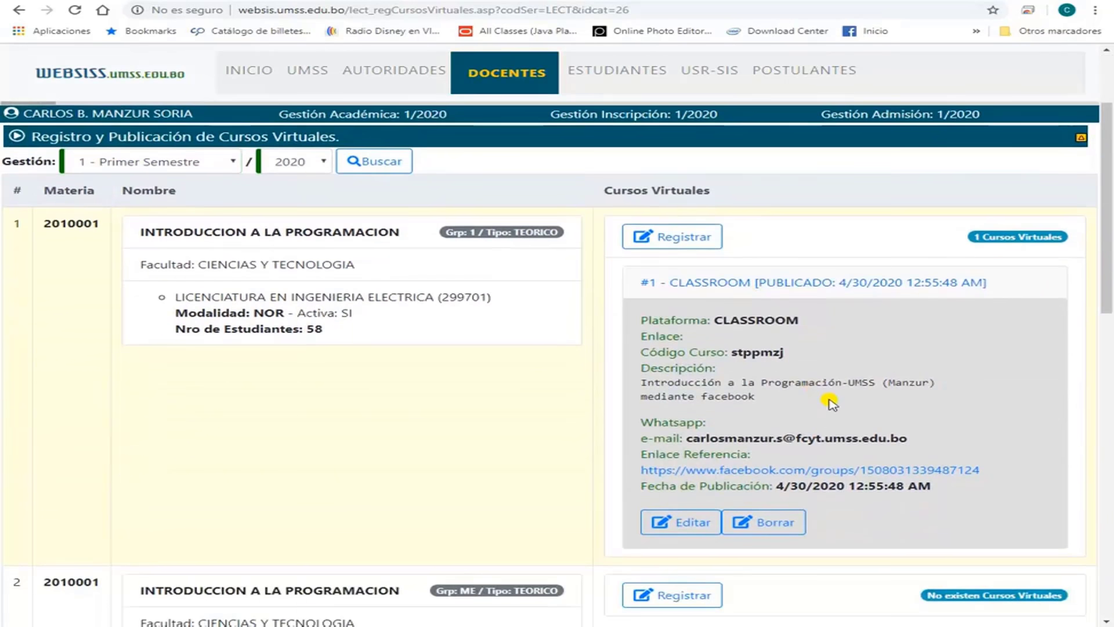
scroll(830, 402, down, 1)
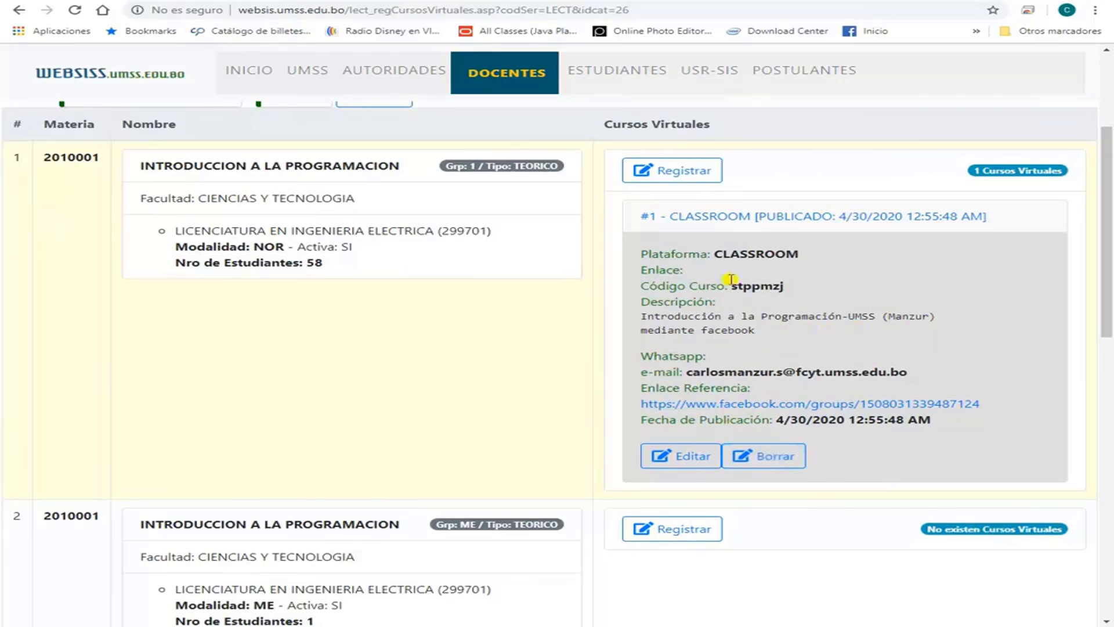
click(687, 458)
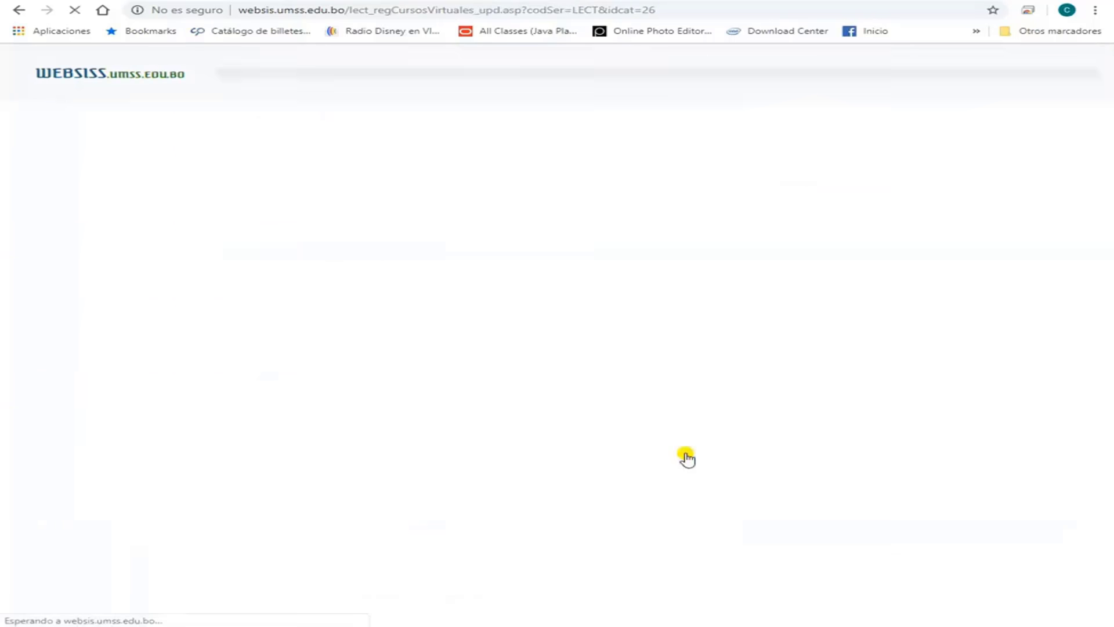
scroll(419, 449, down, 3)
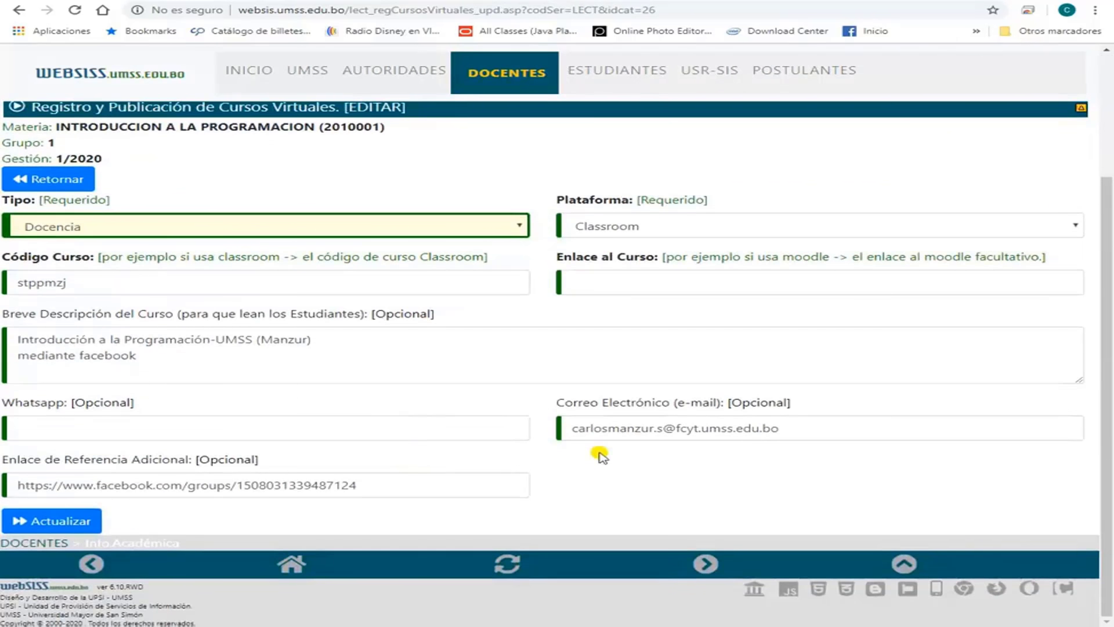
click(64, 520)
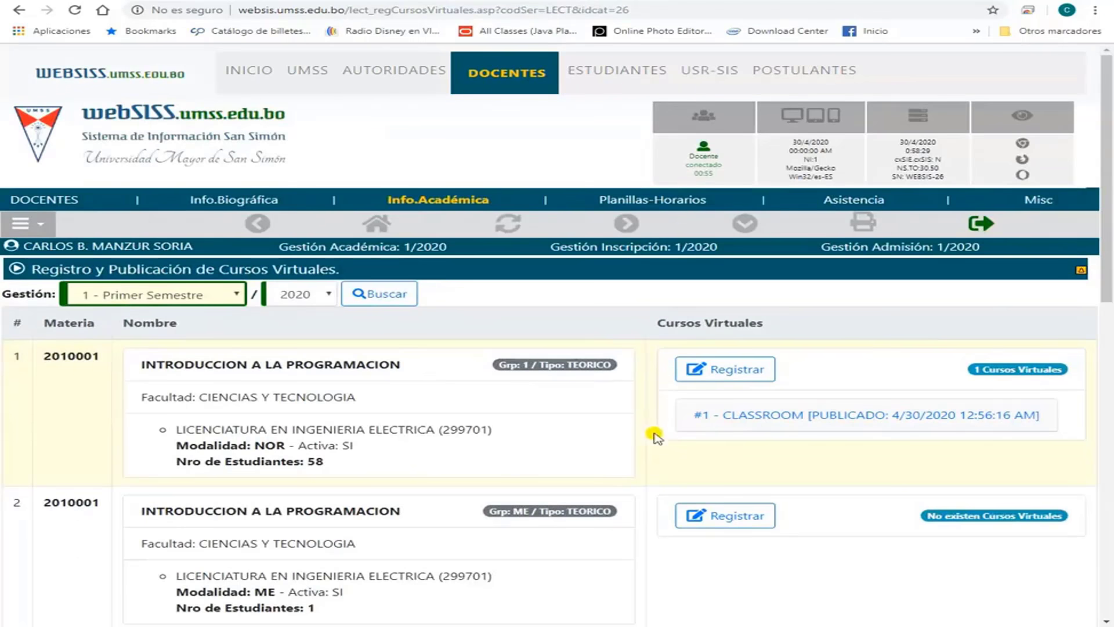